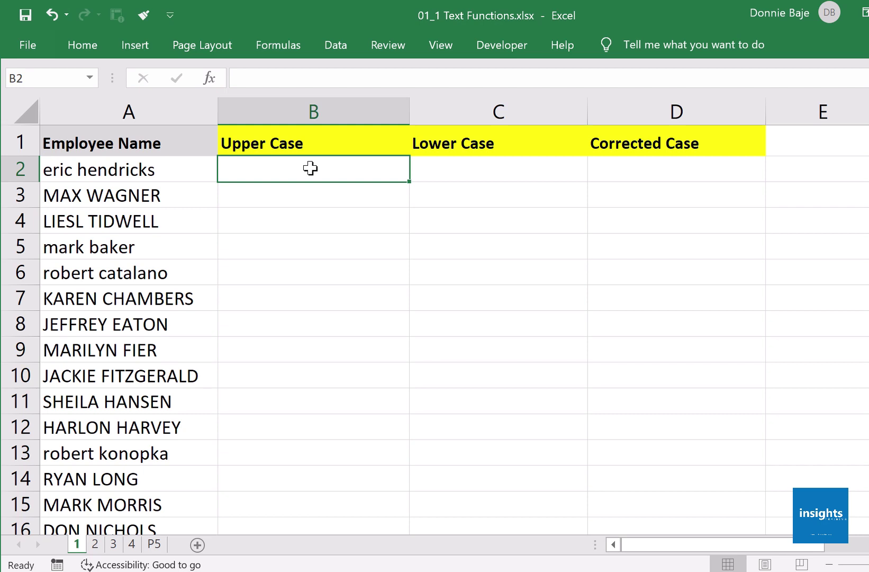
Enter =UPPER(A2) in B2 to show the first employee's name in capitals
text(=)
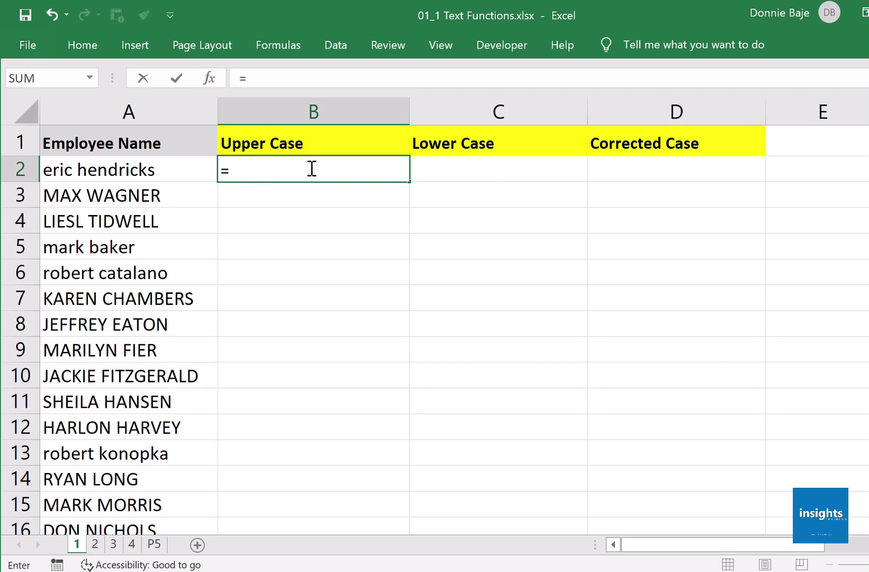
text(UPPER)
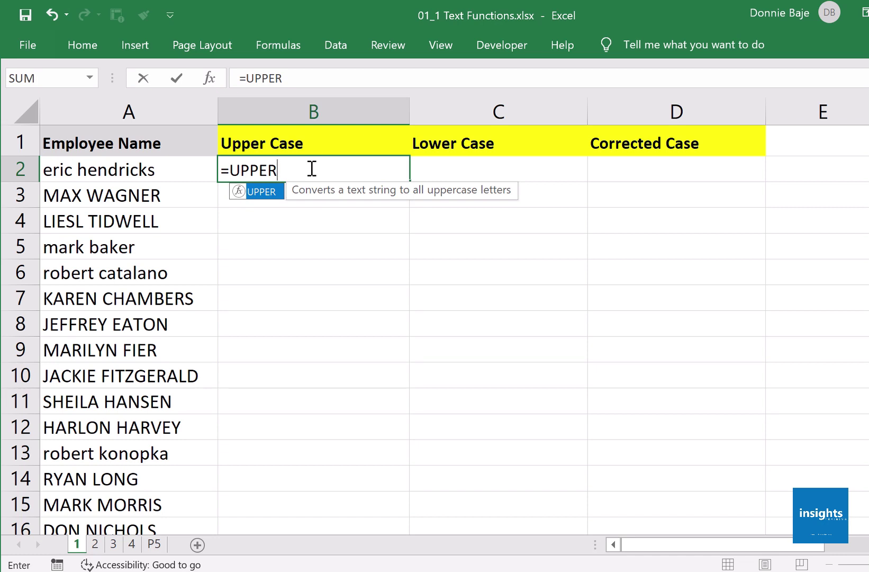
text(()
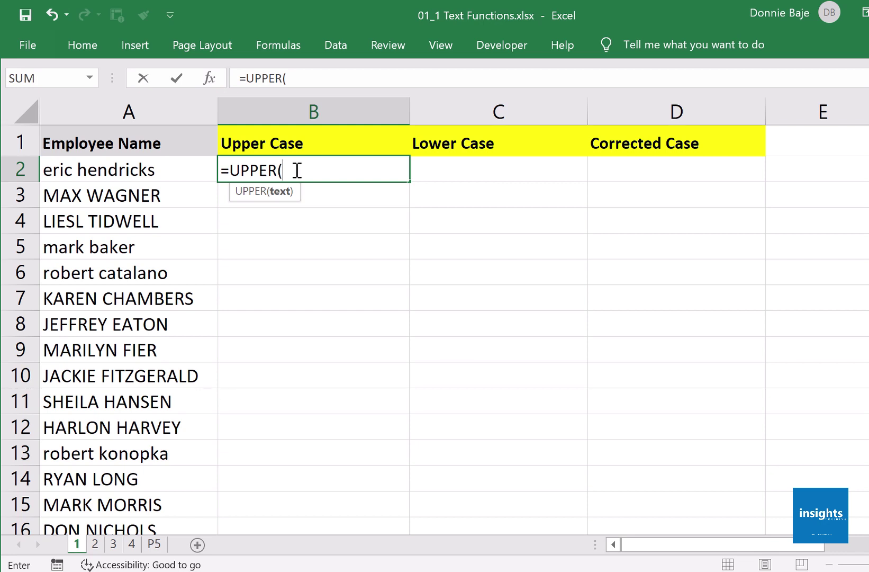
click(180, 176)
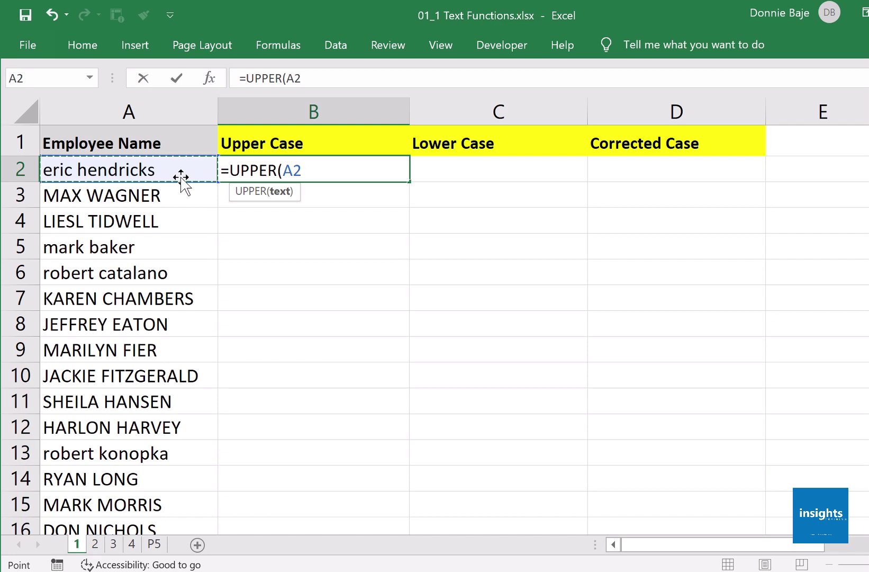
text())
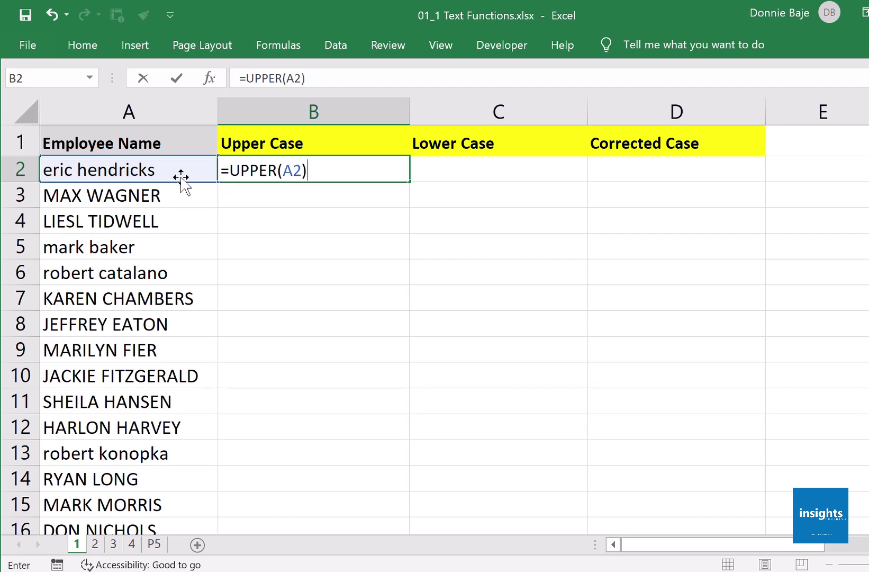
key(Return)
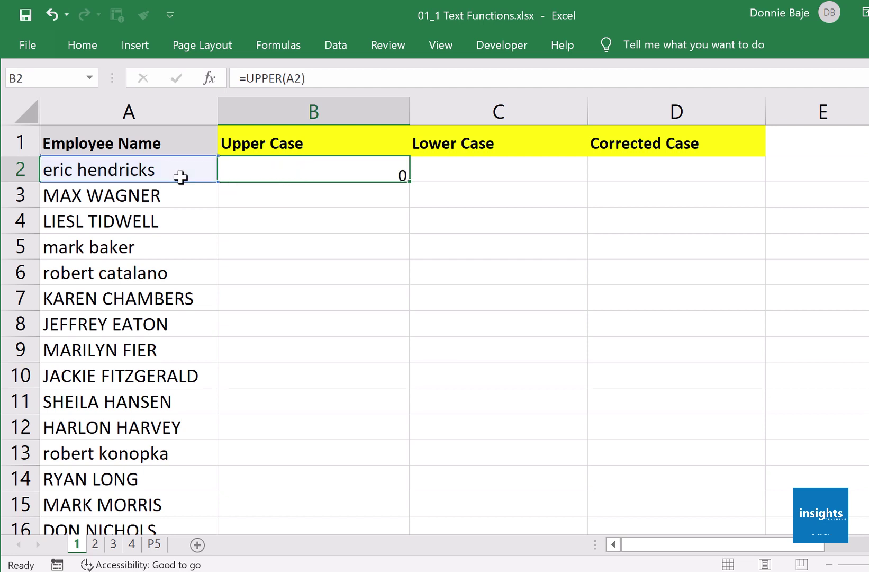
Copy the =UPPER(A2) formula from B2 down through B20 with the fill handle
click(325, 172)
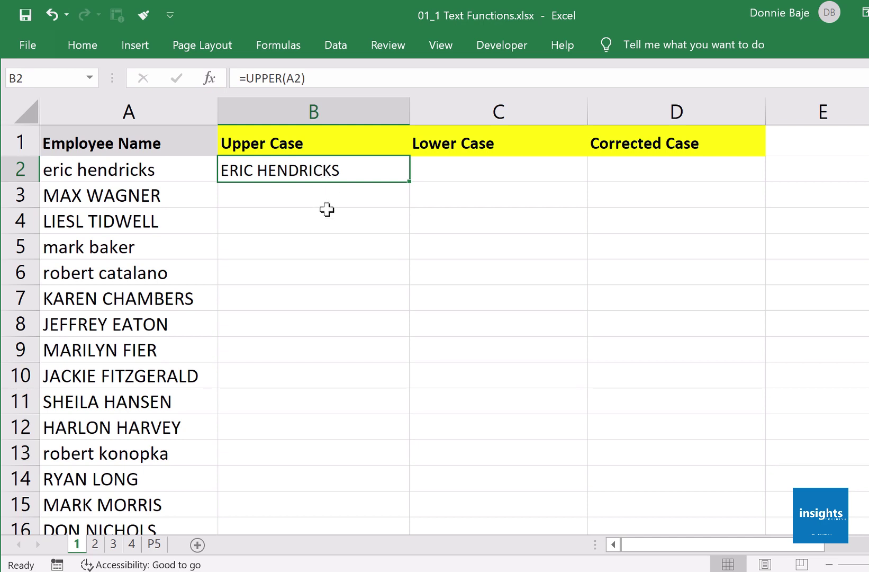
scroll(314, 257, down, 2)
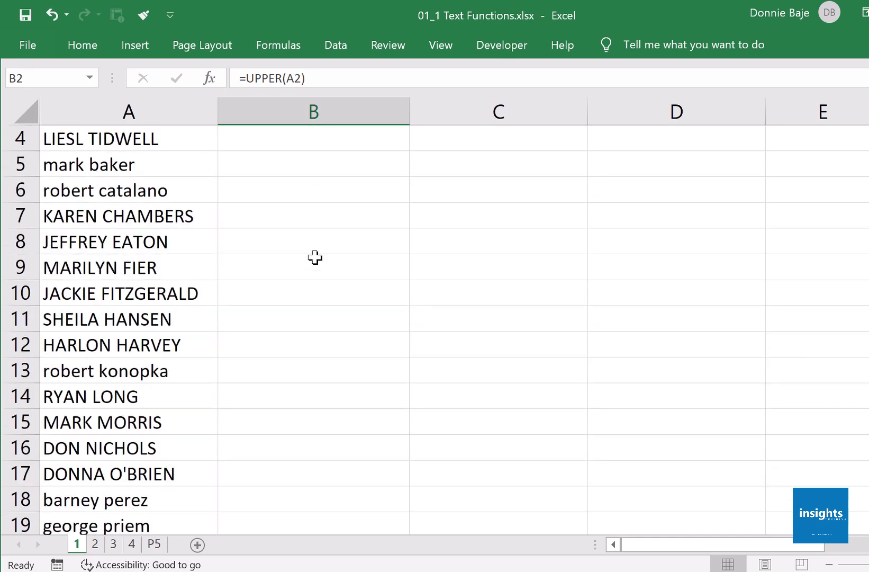
scroll(314, 257, up, 2)
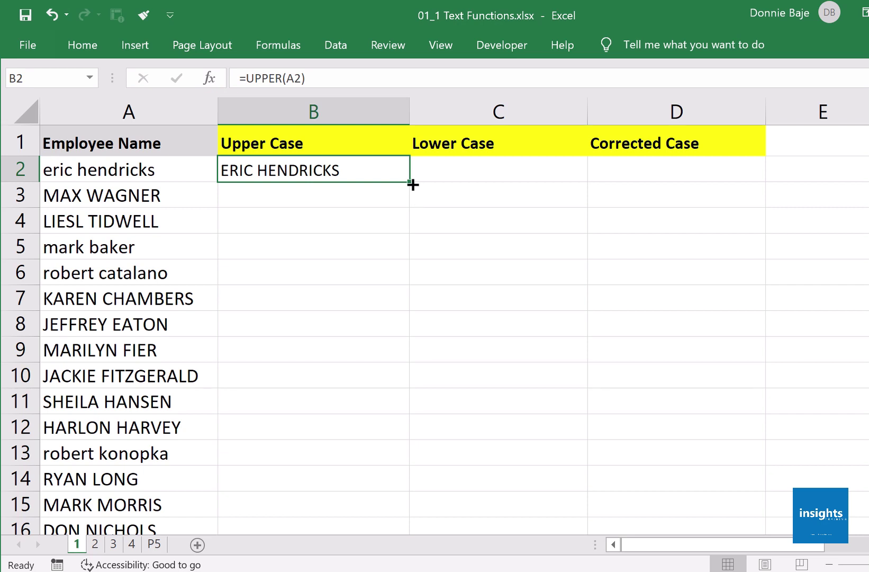
mouse_move(413, 184)
mouse_down()
mouse_move(396, 372)
mouse_move(402, 190)
mouse_up()
double_click(413, 184)
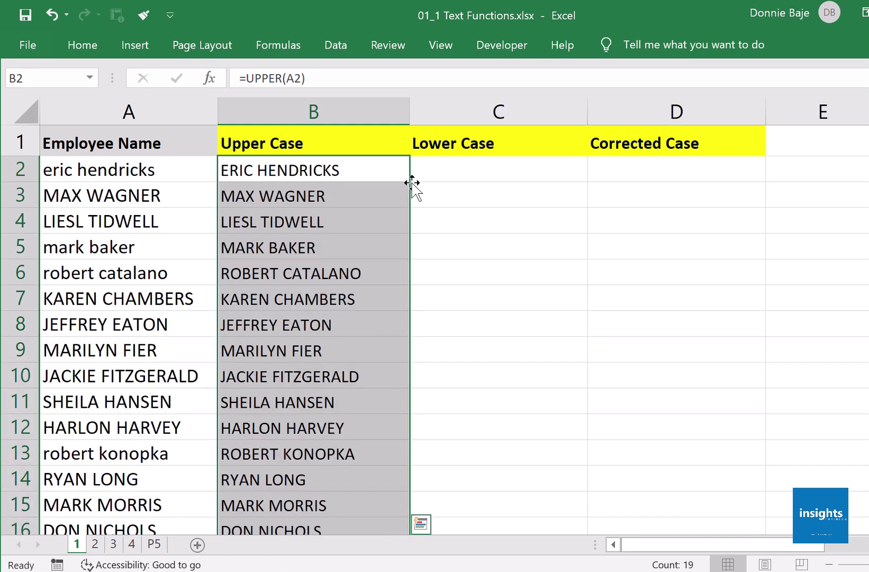
scroll(313, 323, down, 2)
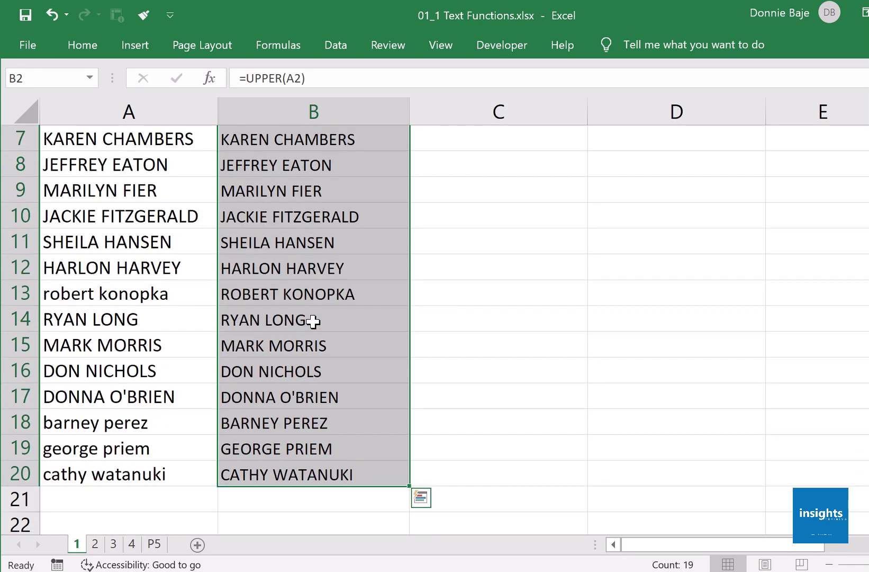
scroll(314, 321, up, 1)
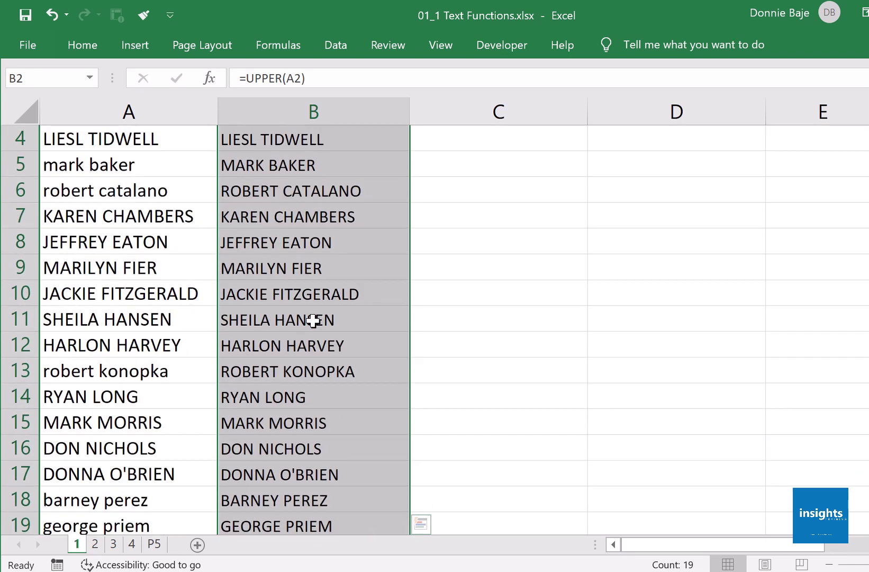
scroll(313, 321, up, 1)
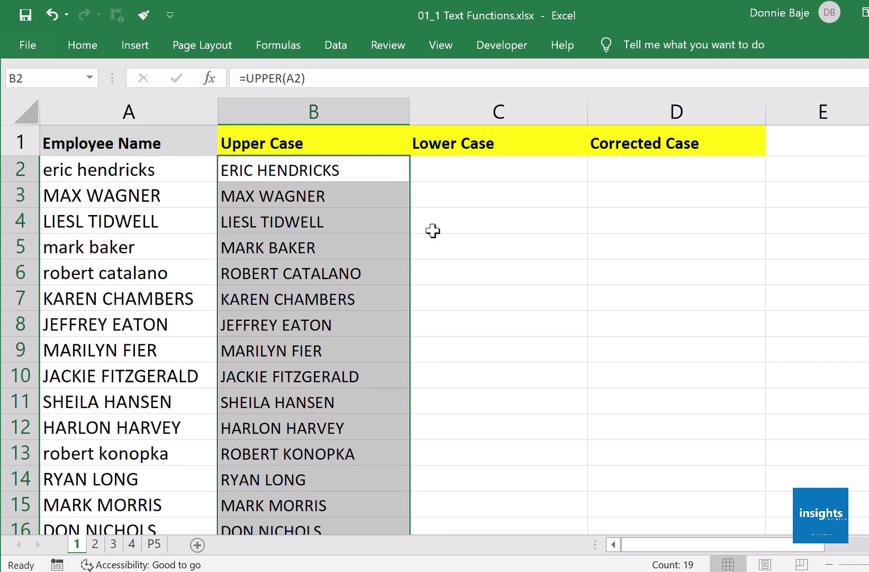
click(463, 175)
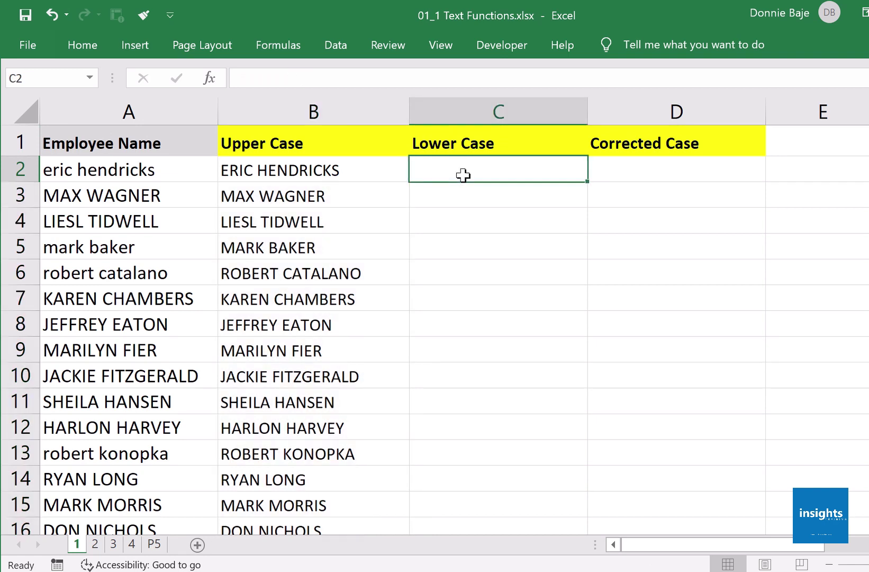
Enter =LOWER(A2) in C2 to lowercase the first employee name
click(375, 171)
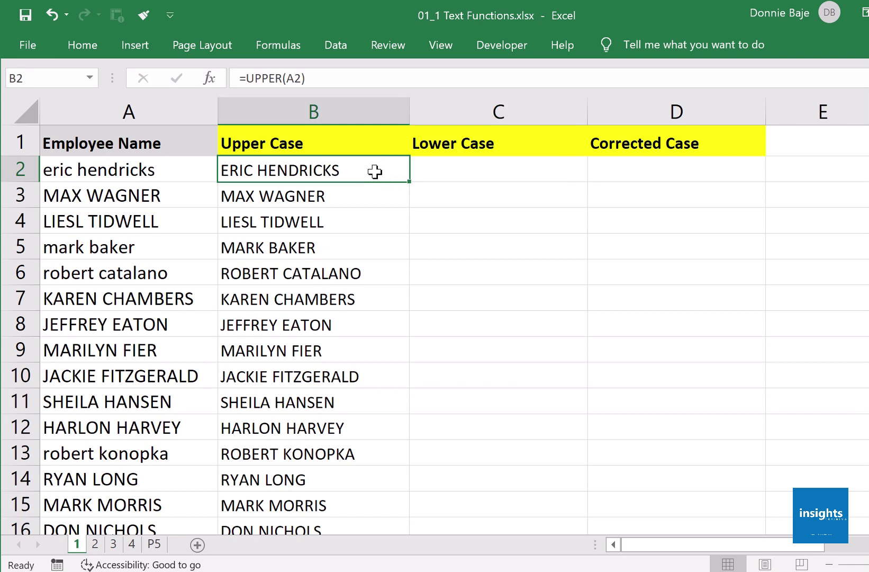
click(454, 173)
text(=)
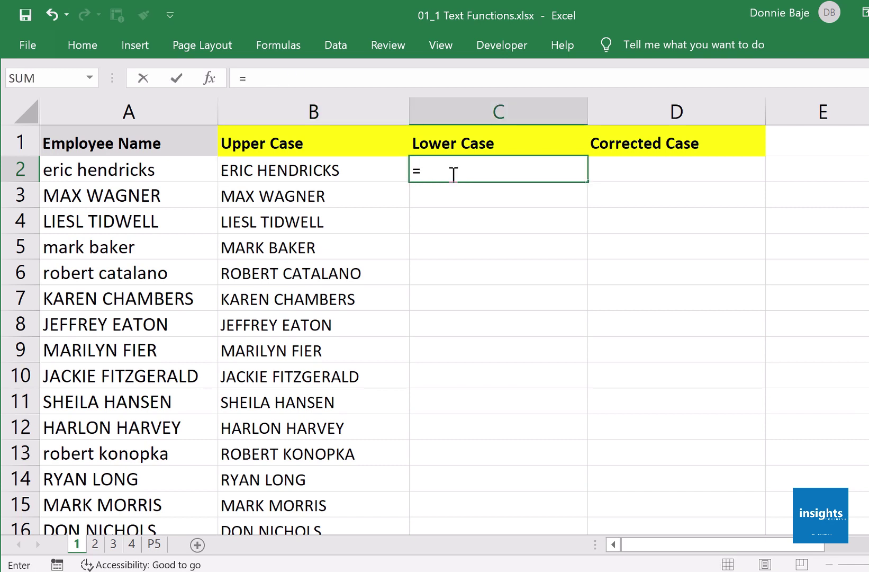
text(LOWER)
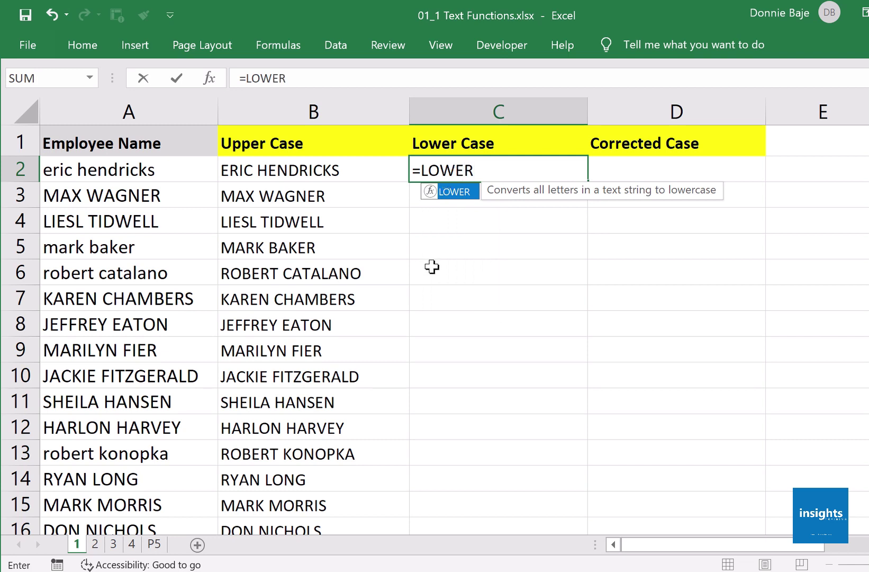
text(()
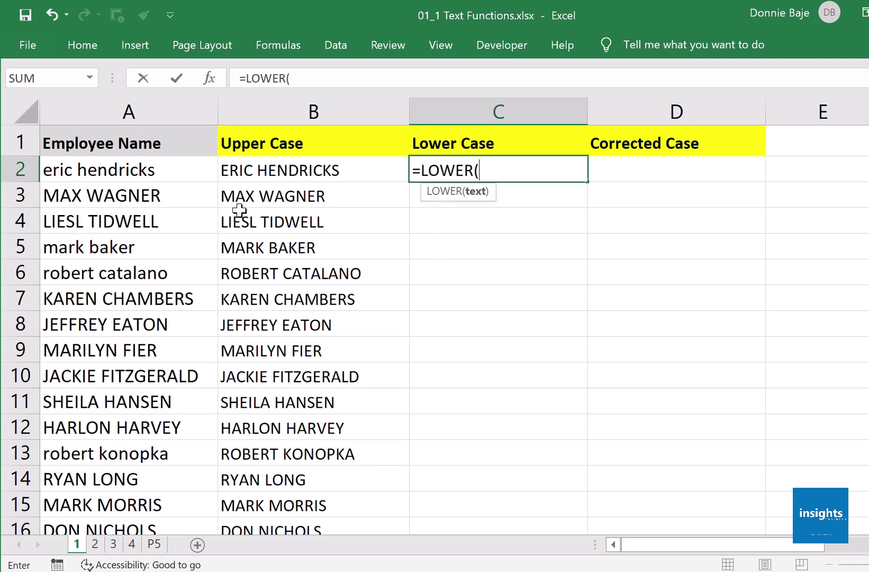
click(183, 172)
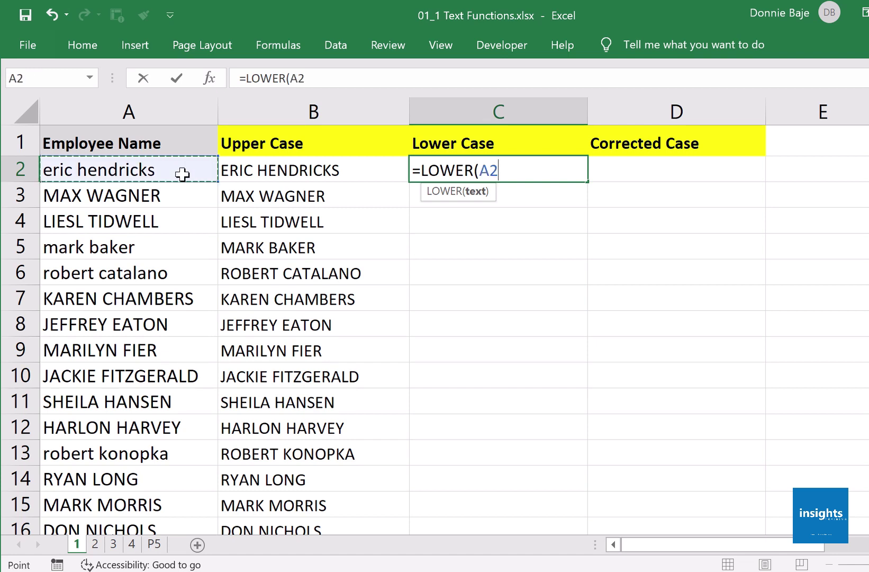
text())
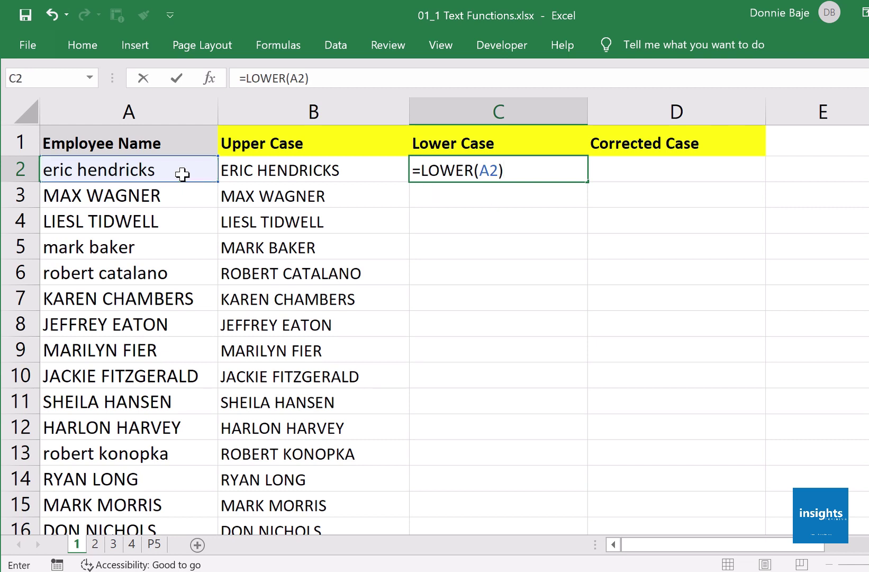
key(Return)
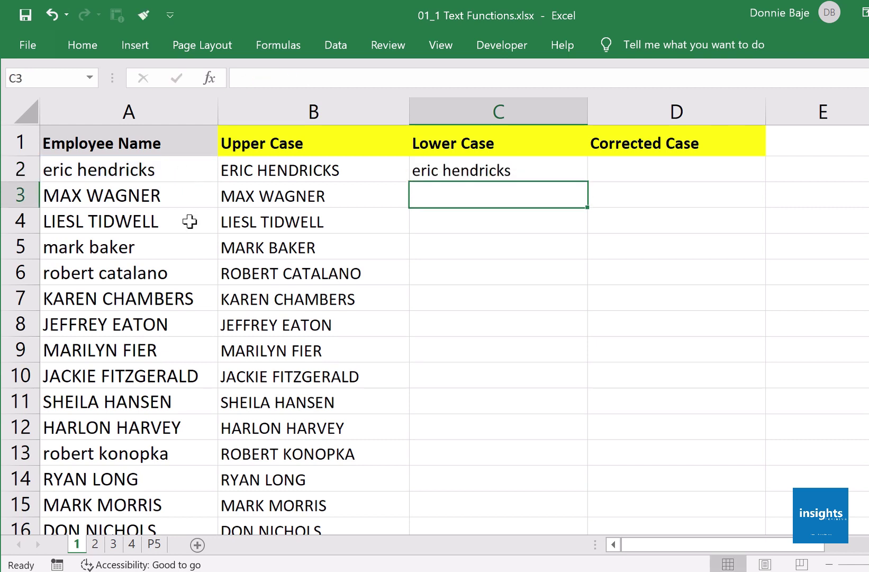
Compare the lowercase result in C2 against the original name in A2
click(514, 165)
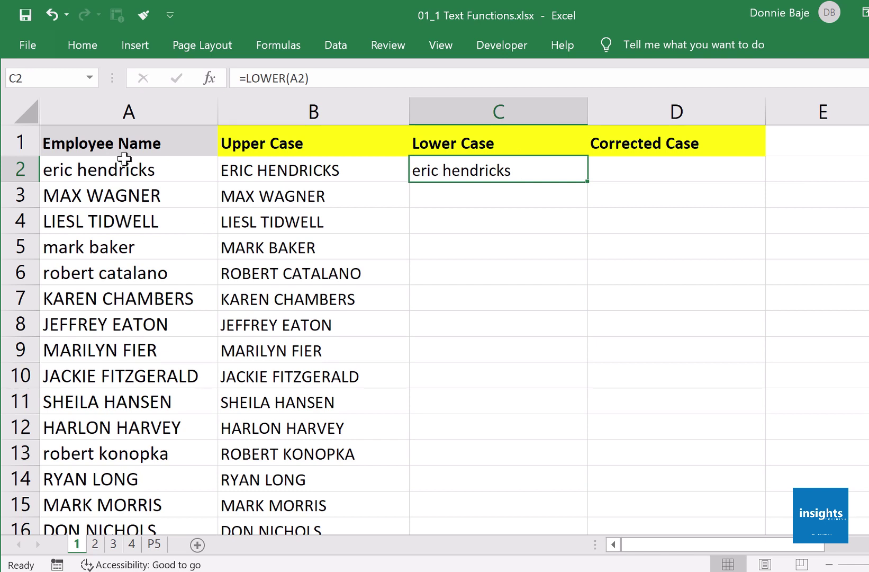
click(127, 176)
click(426, 174)
click(194, 177)
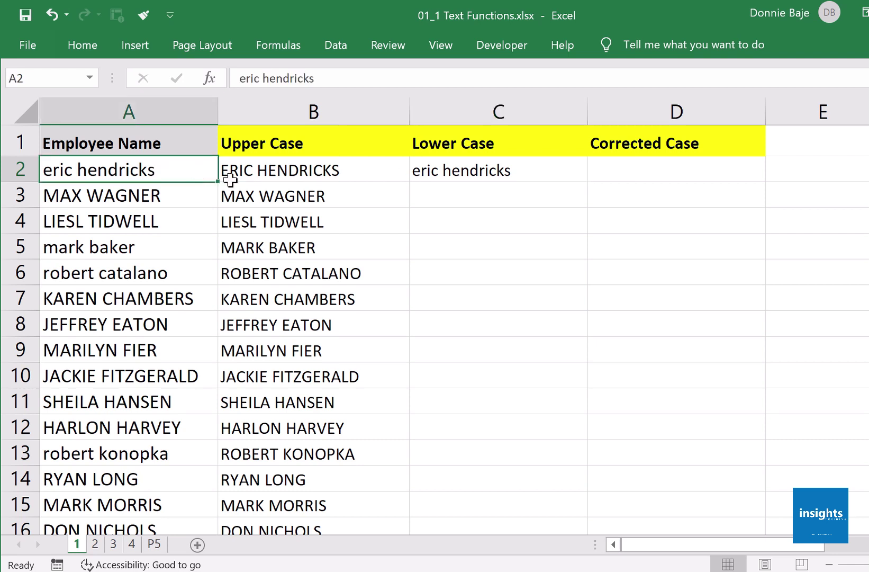
click(446, 172)
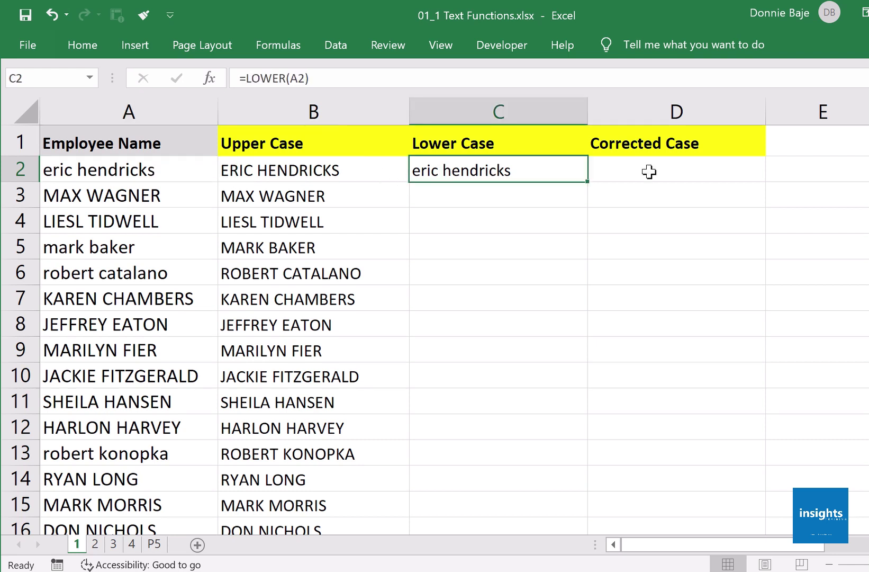
Fill the LOWER formula down column C and check the copied formulas
double_click(591, 181)
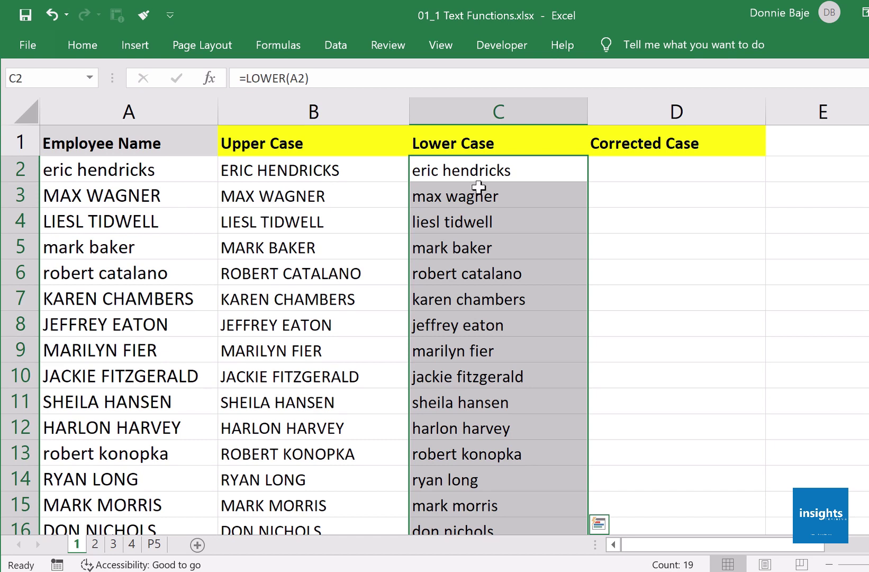
click(176, 194)
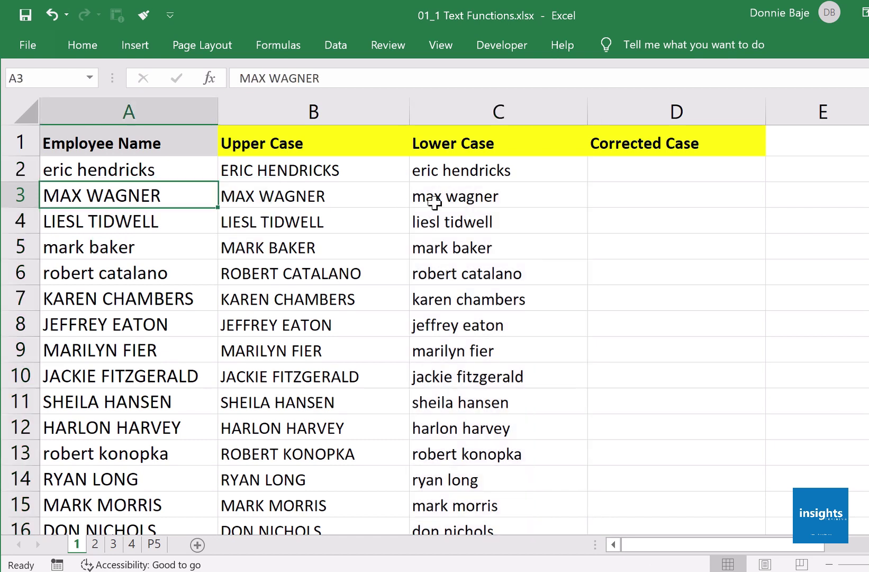
click(456, 201)
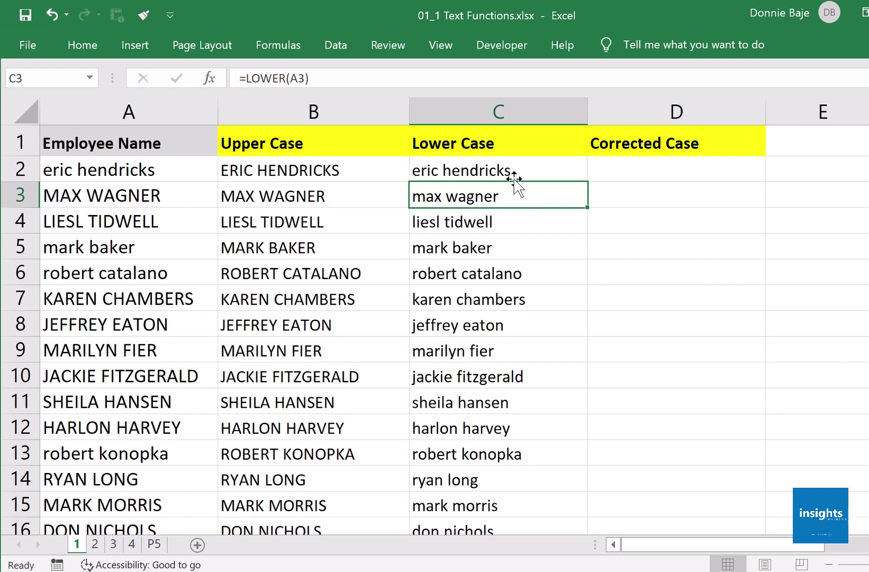
click(503, 222)
click(505, 172)
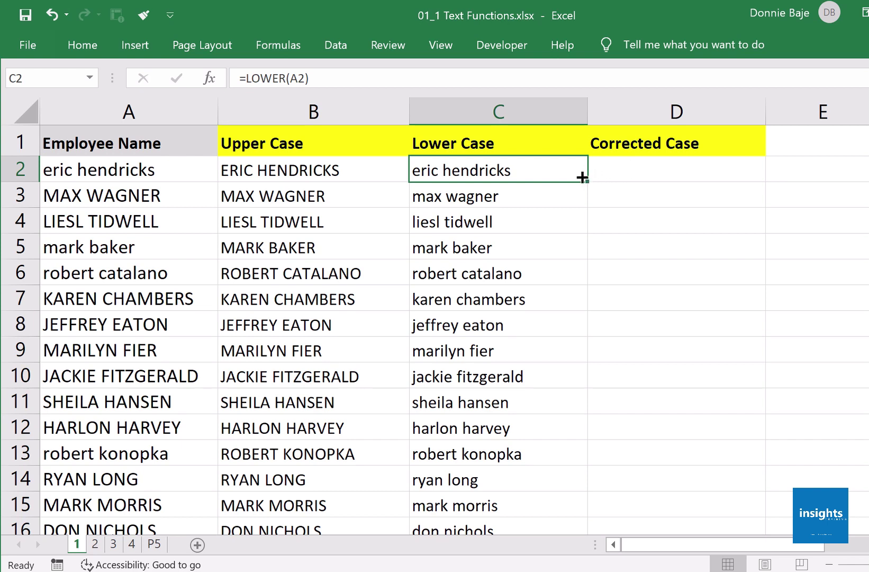
click(634, 169)
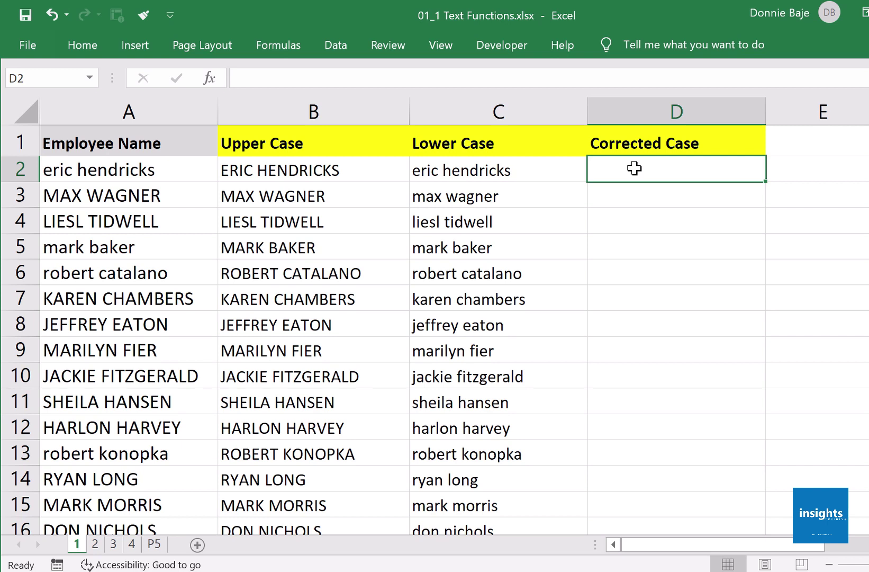
Enter =PROPER(A2) in D2 for the first employee name
text(=)
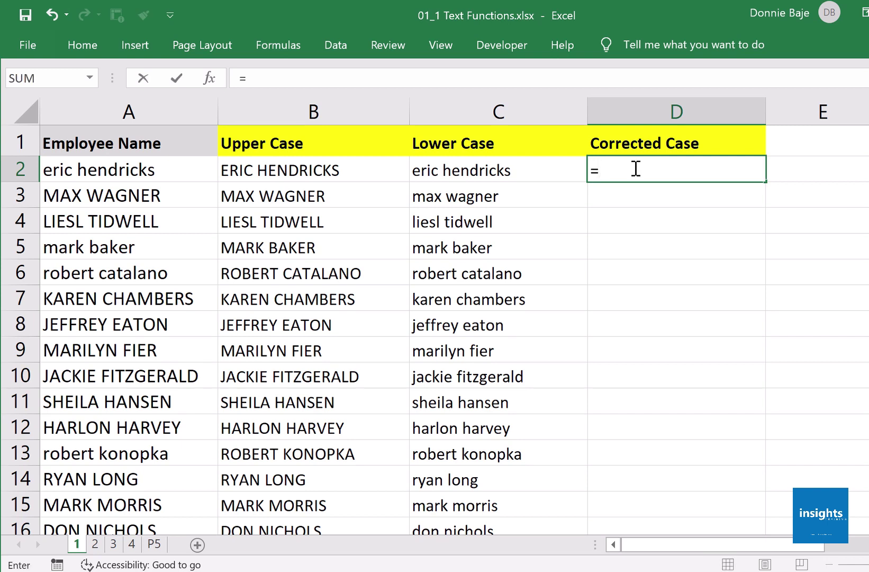
text(PROPER)
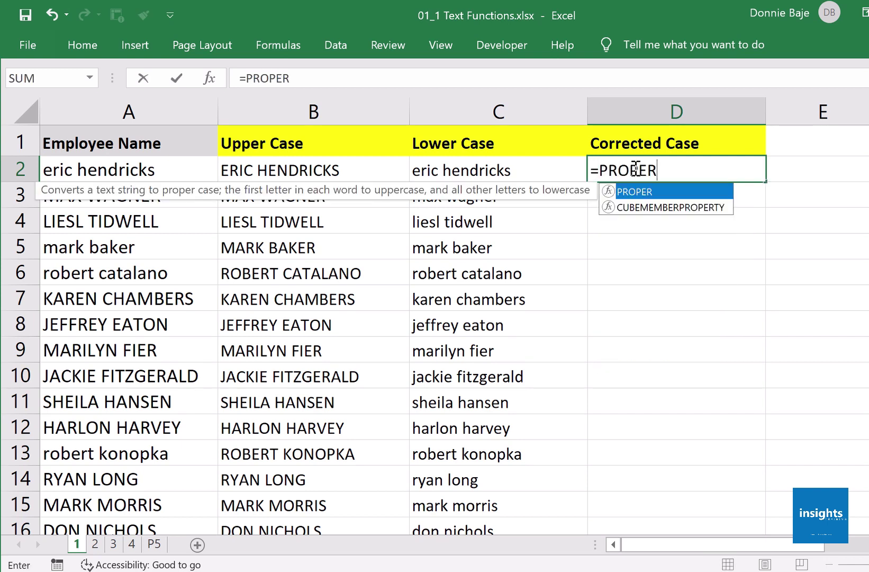
text(()
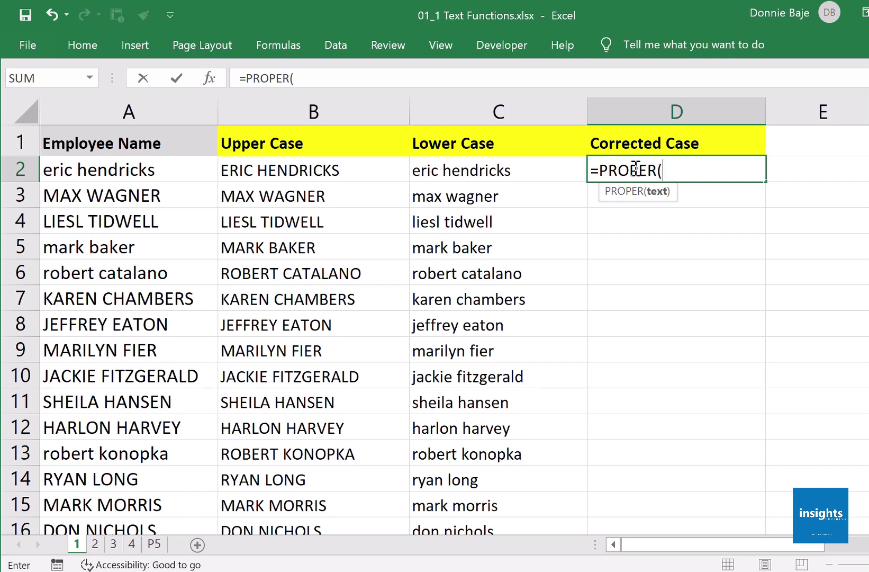
click(185, 175)
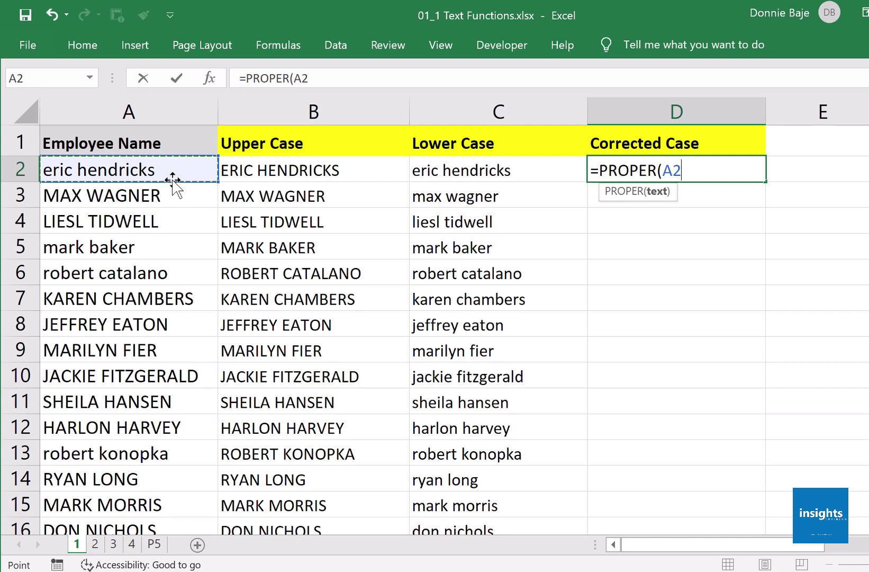
text())
key(Return)
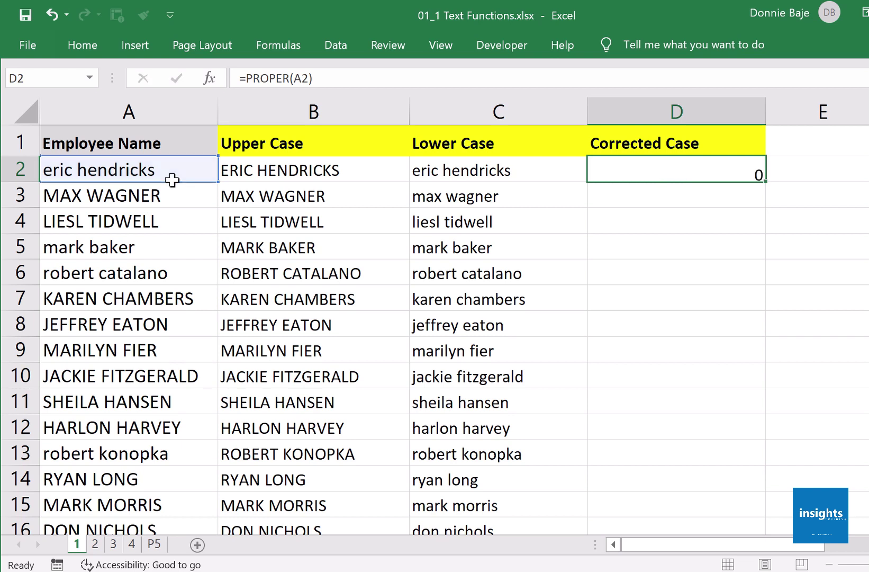
Fill the PROPER formula down column D and inspect the copied formula in the next row
click(699, 171)
double_click(768, 182)
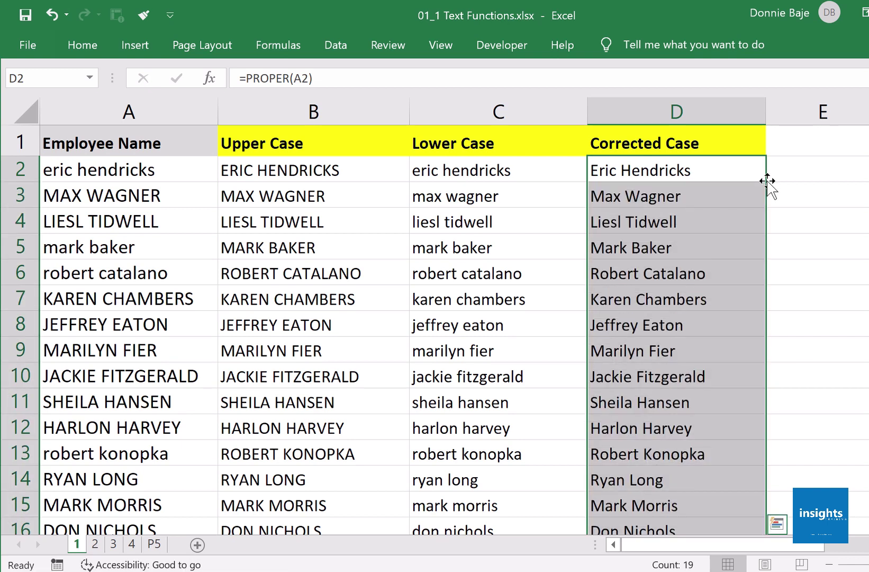
click(708, 168)
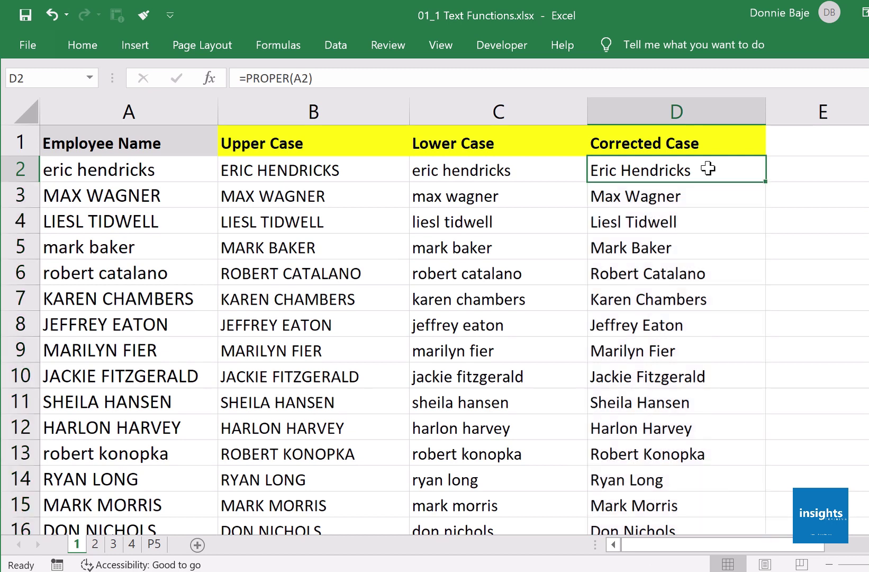
click(617, 196)
On sheet 2, enter =PROPER(A2) in B2 for the first address
click(647, 170)
click(95, 545)
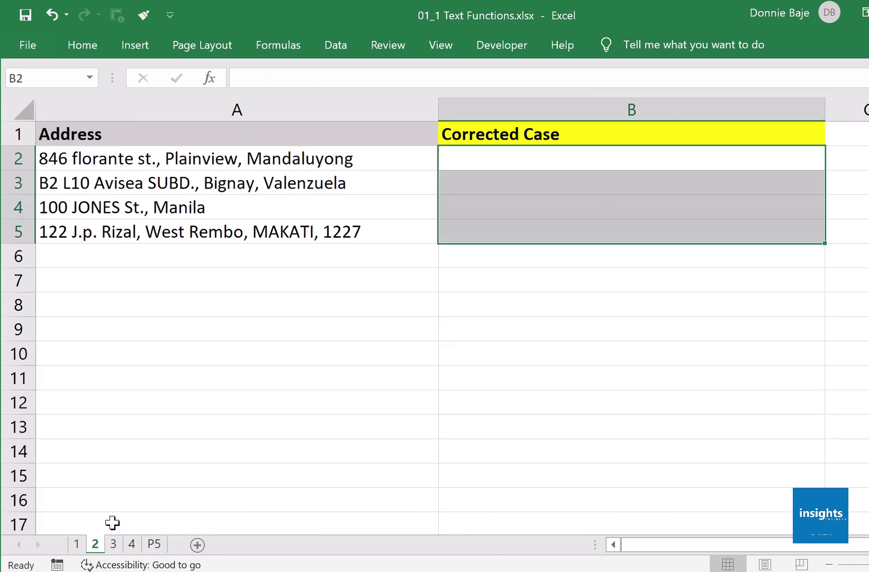
click(516, 165)
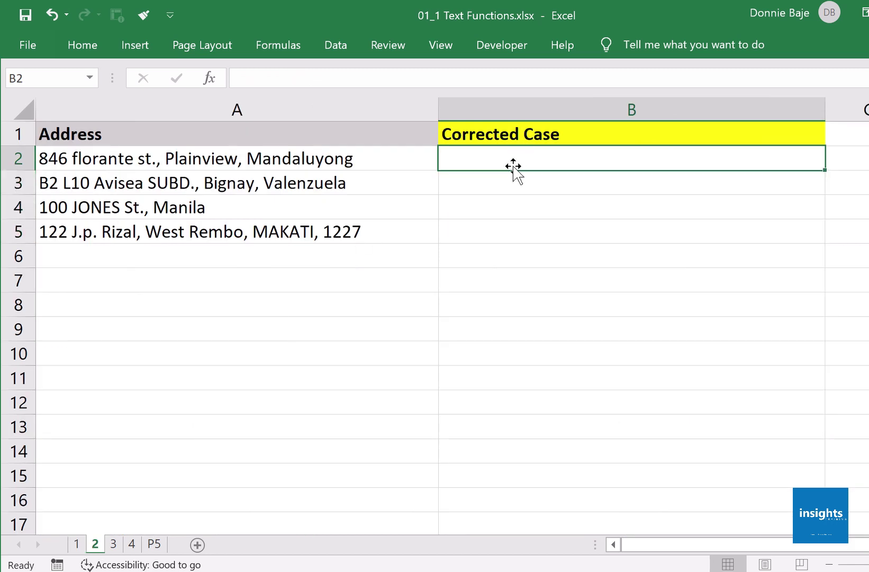
text(=)
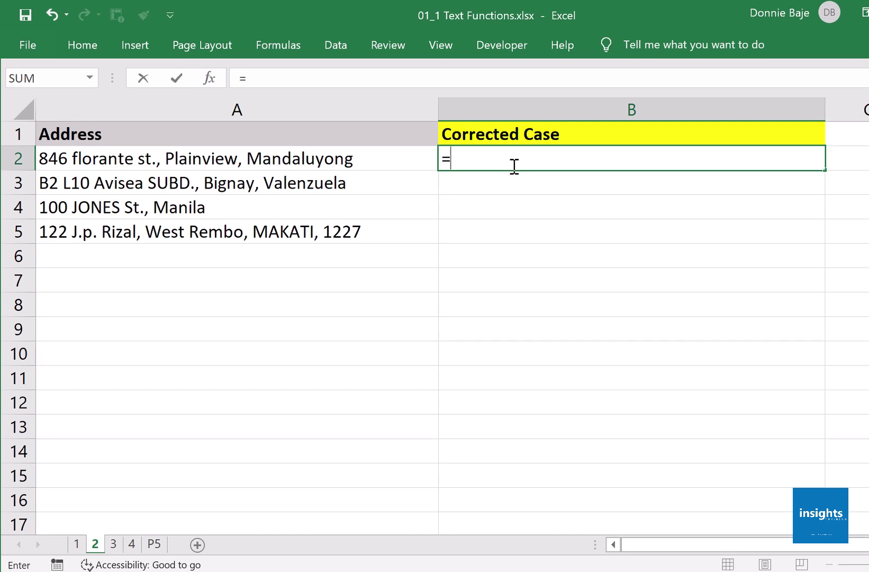
text(P)
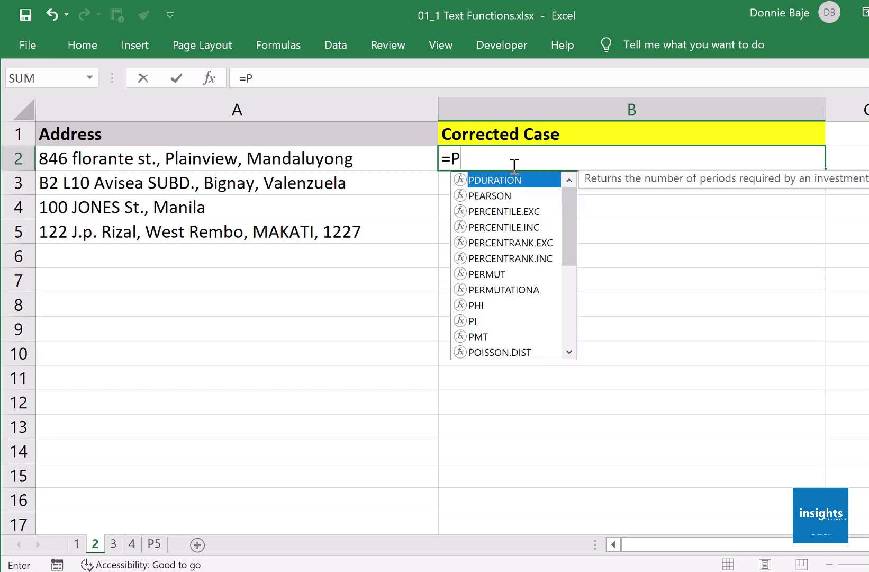
text(ROPER()
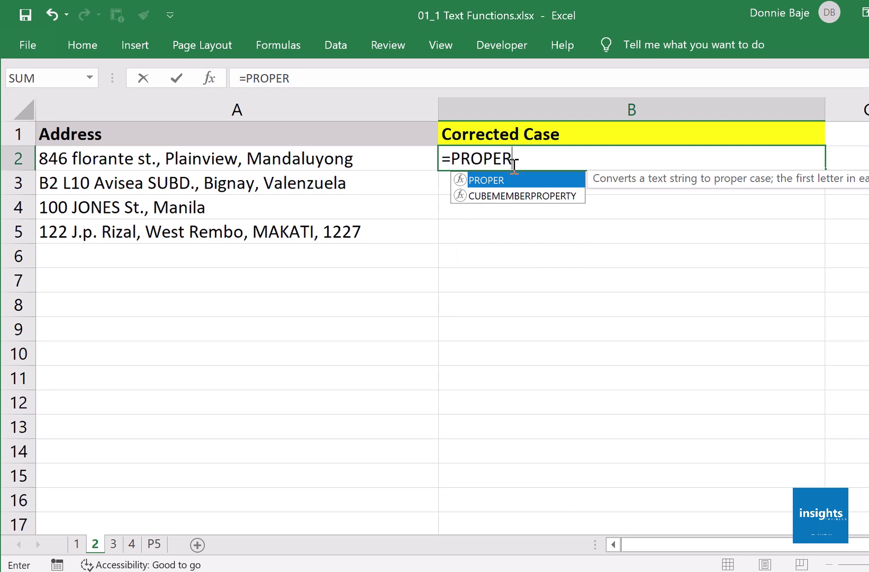
click(391, 157)
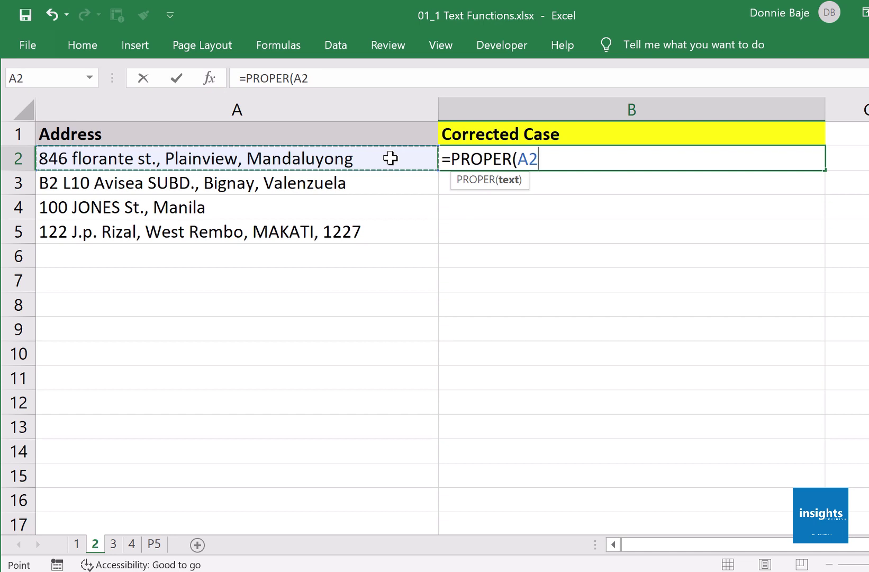
text())
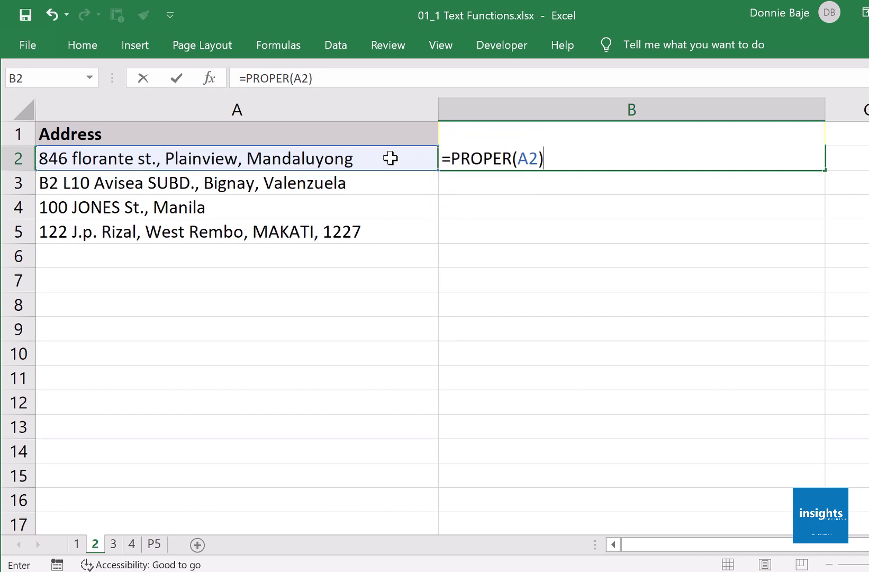
key(Return)
Review the address formula and copy it down to B3:B5
click(491, 158)
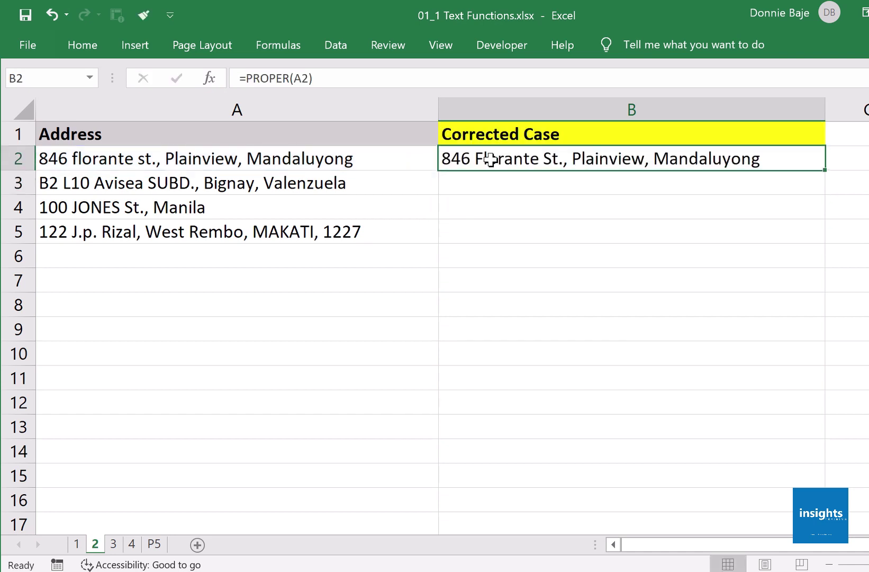
double_click(490, 159)
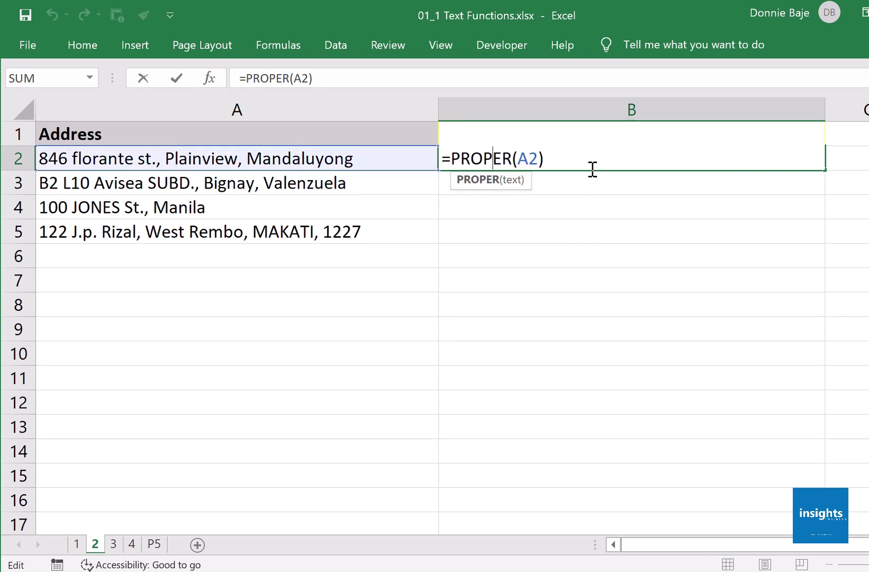
key(Return)
click(592, 166)
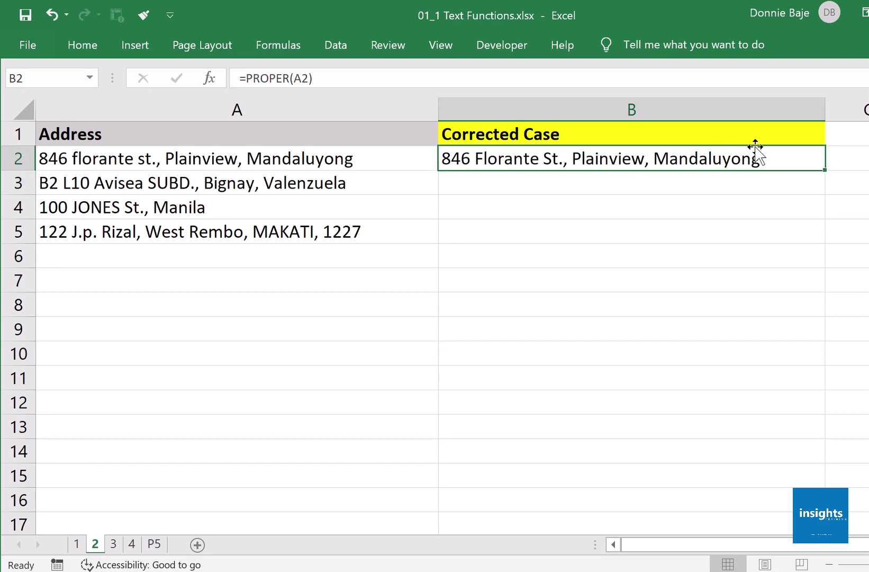
double_click(823, 170)
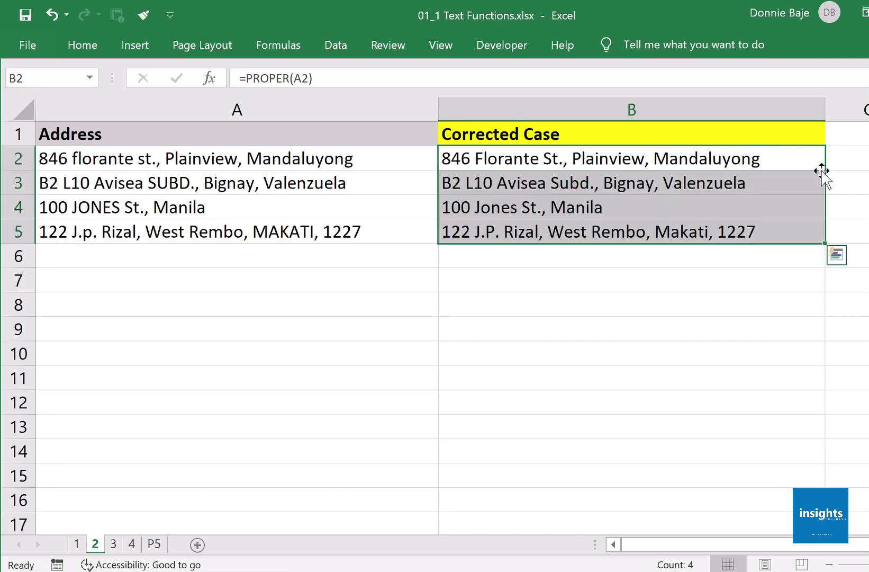
click(813, 162)
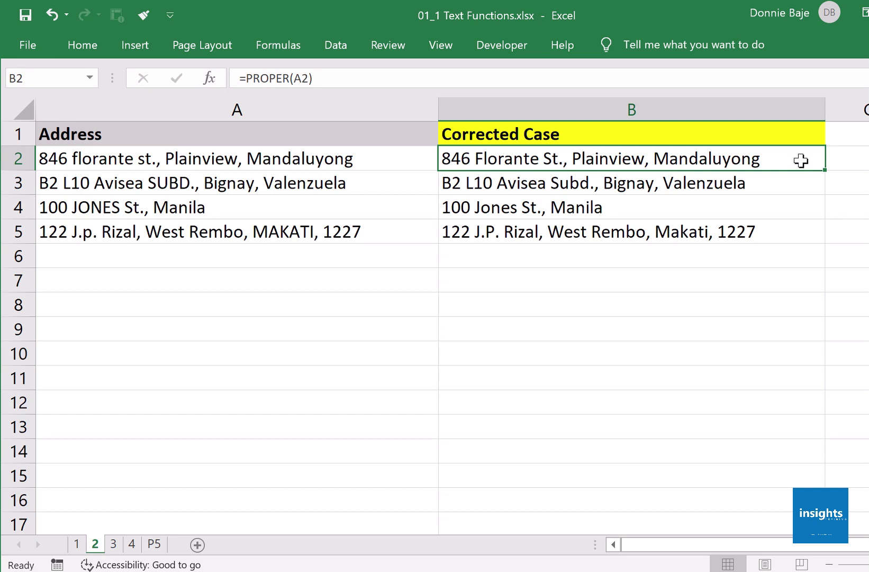
Back on sheet 1, review the UPPER, LOWER and PROPER formulas in B2, C2 and D2
click(77, 545)
double_click(333, 170)
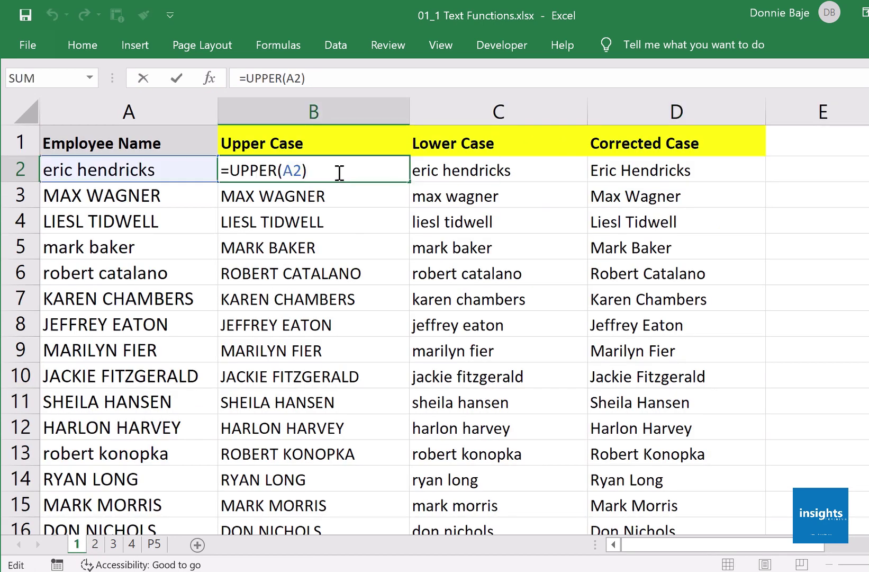
key(Return)
double_click(502, 169)
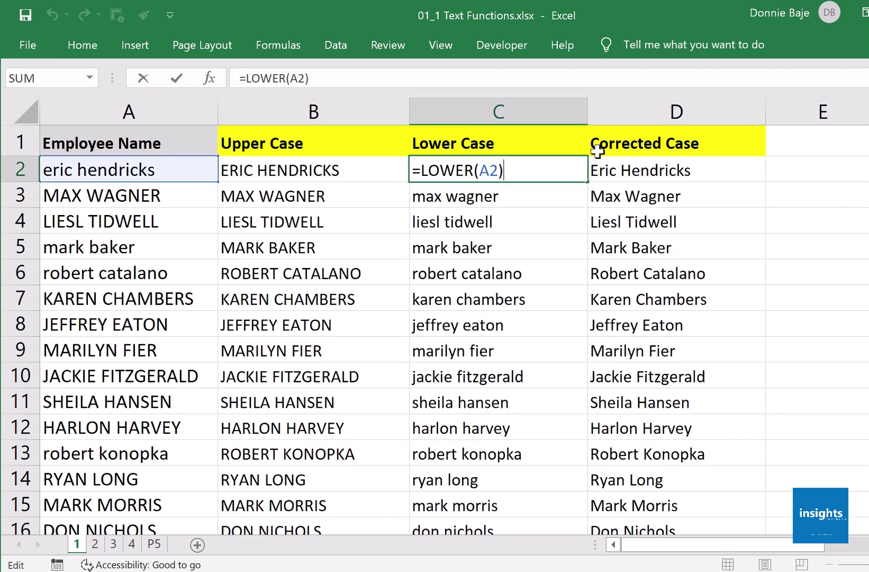
key(Return)
double_click(649, 168)
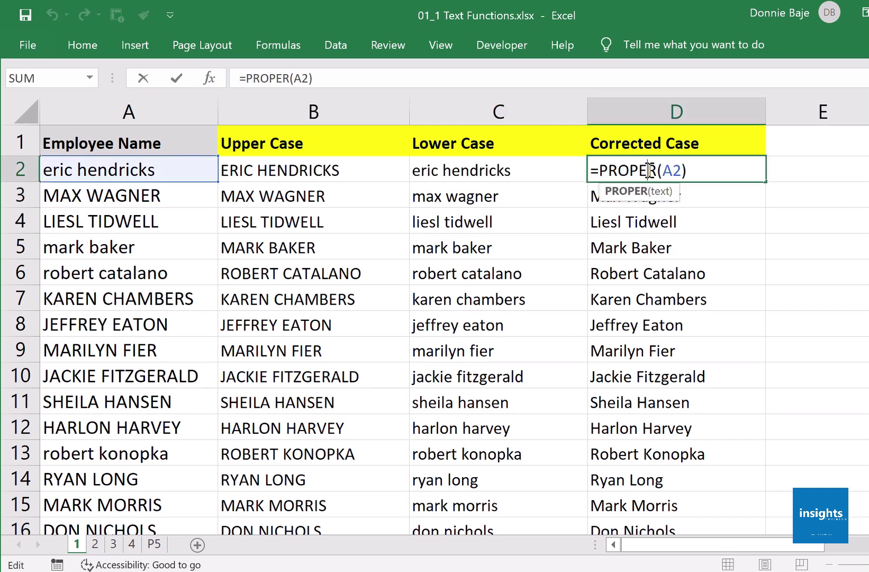
key(Return)
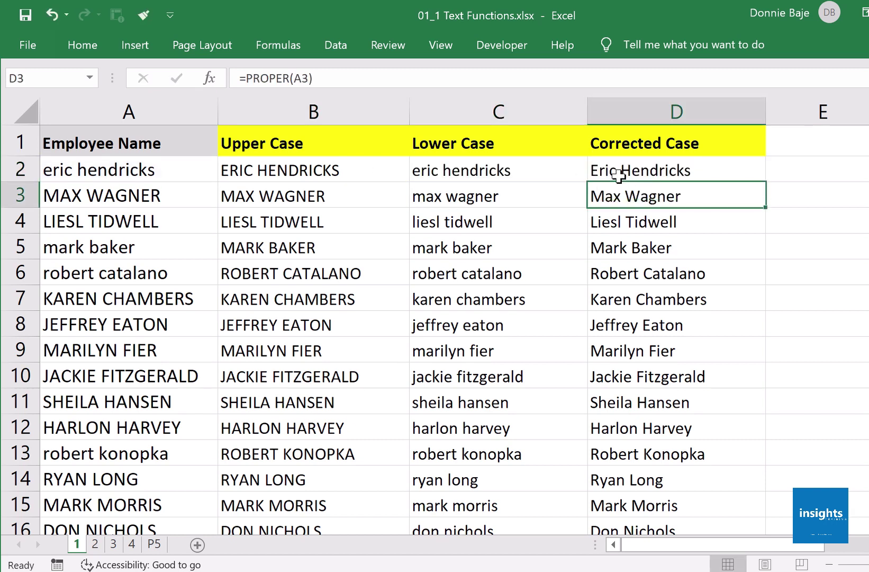